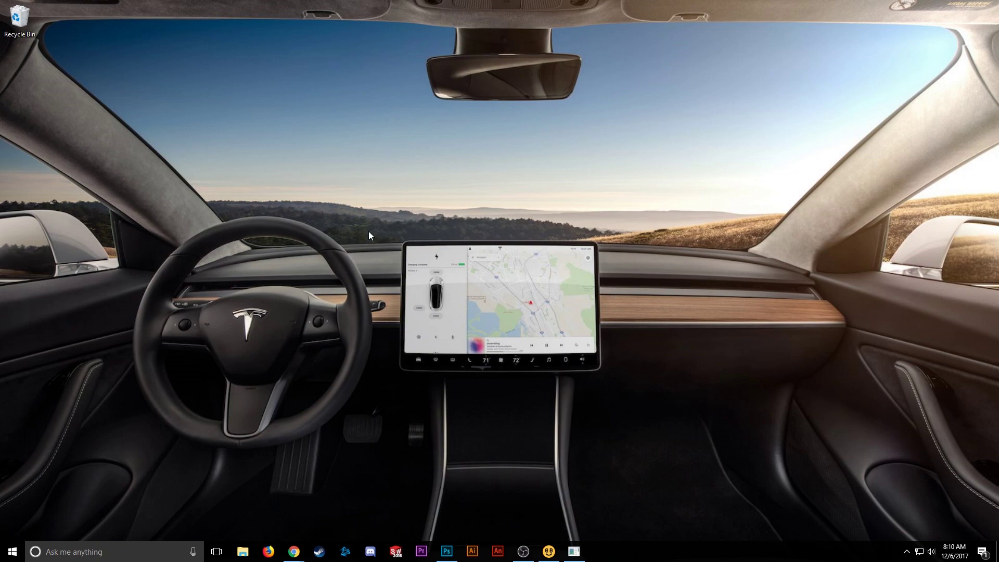
Search Chrome for betaflight and open the Betaflight Configurator Web Store listing
left_click(317, 524)
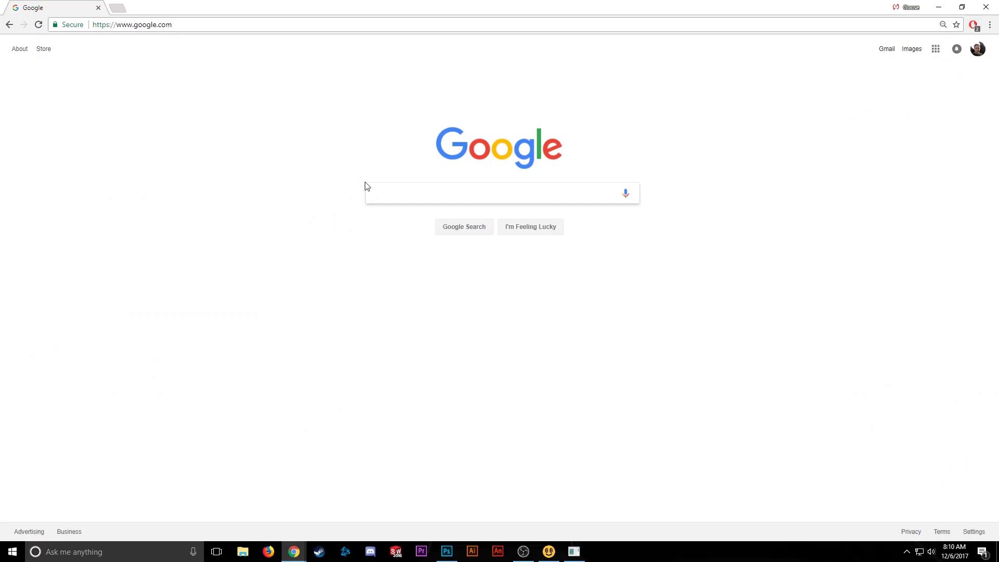
type("betaflight")
key("Return")
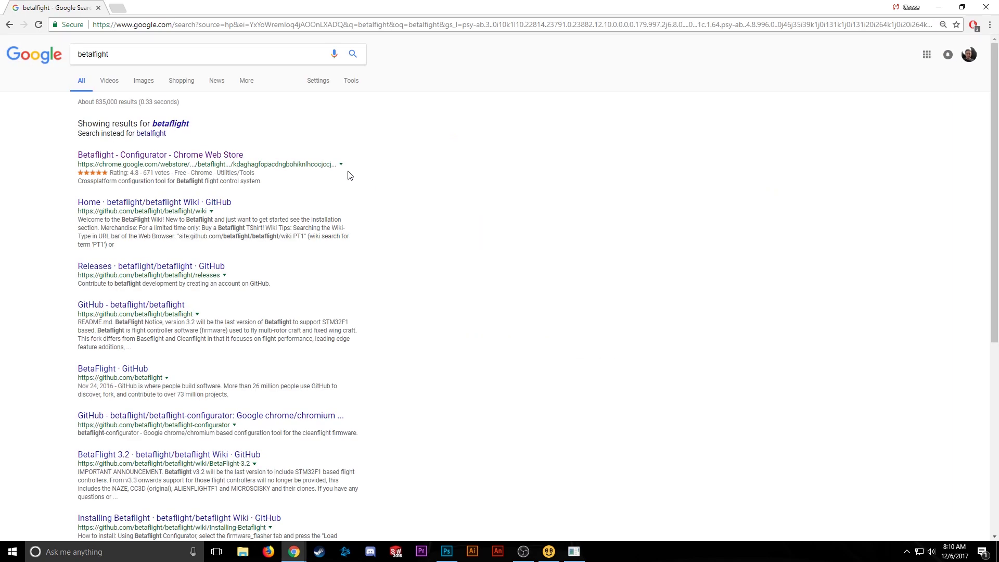
left_click(104, 159)
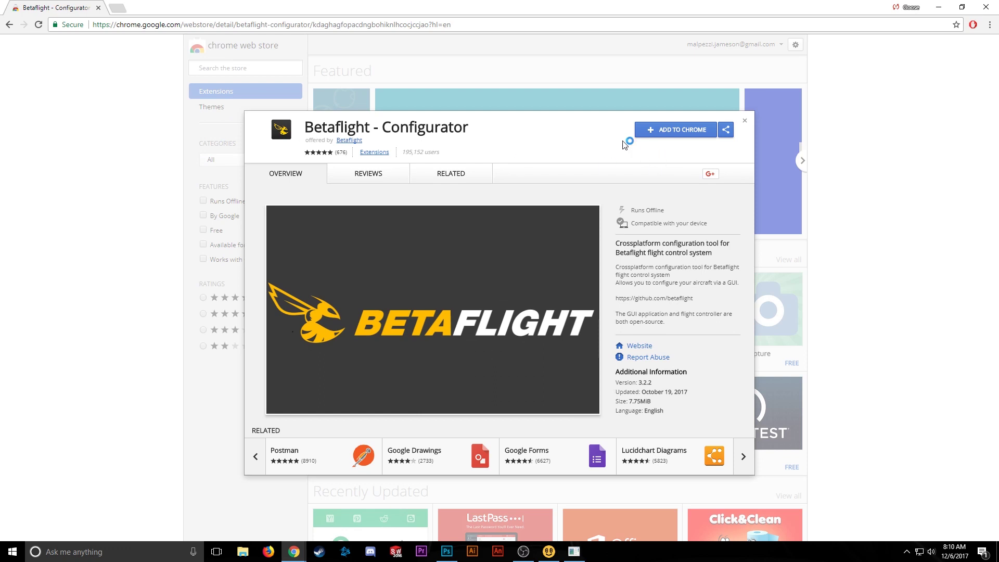
Add the Betaflight Configurator app to Chrome and launch it
left_click(685, 133)
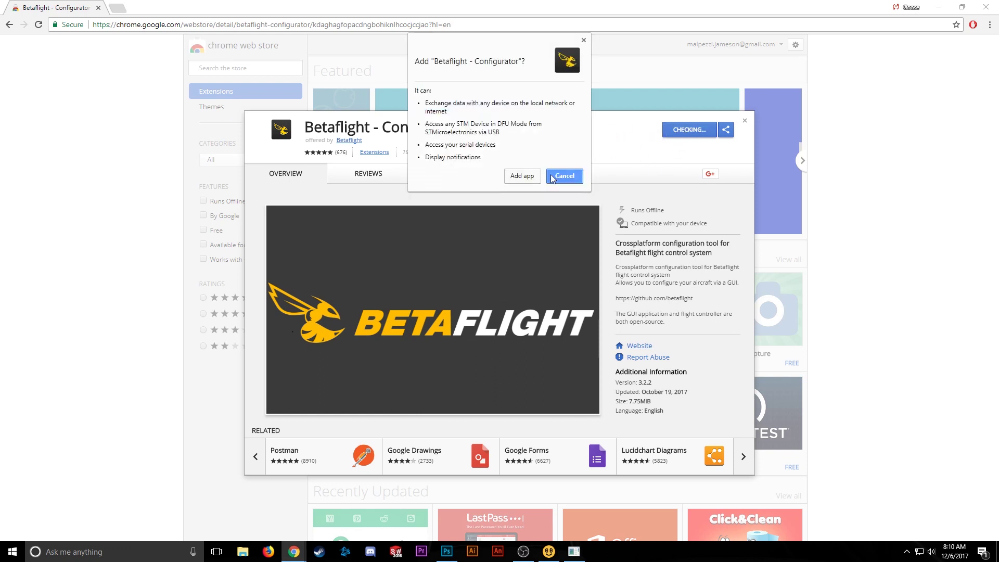
left_click(524, 177)
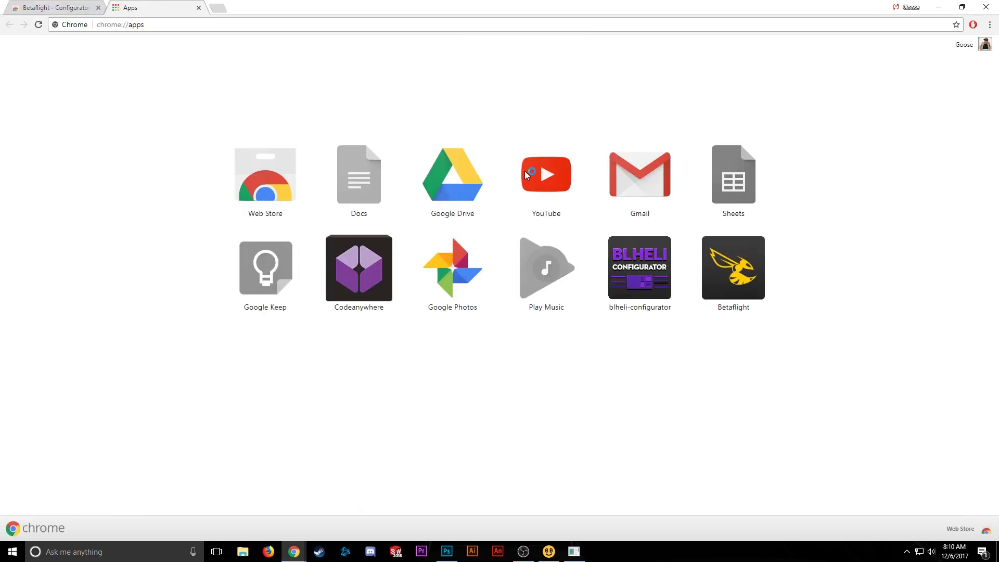
left_click(729, 271)
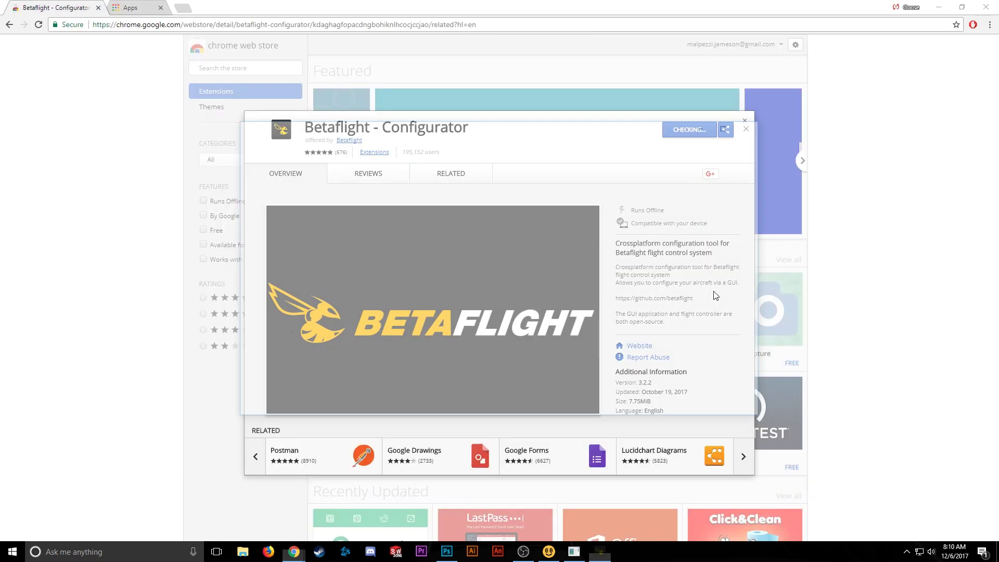
Close Chrome, maximize the configurator and connect to the board on COM3 at 115200
left_click(986, 8)
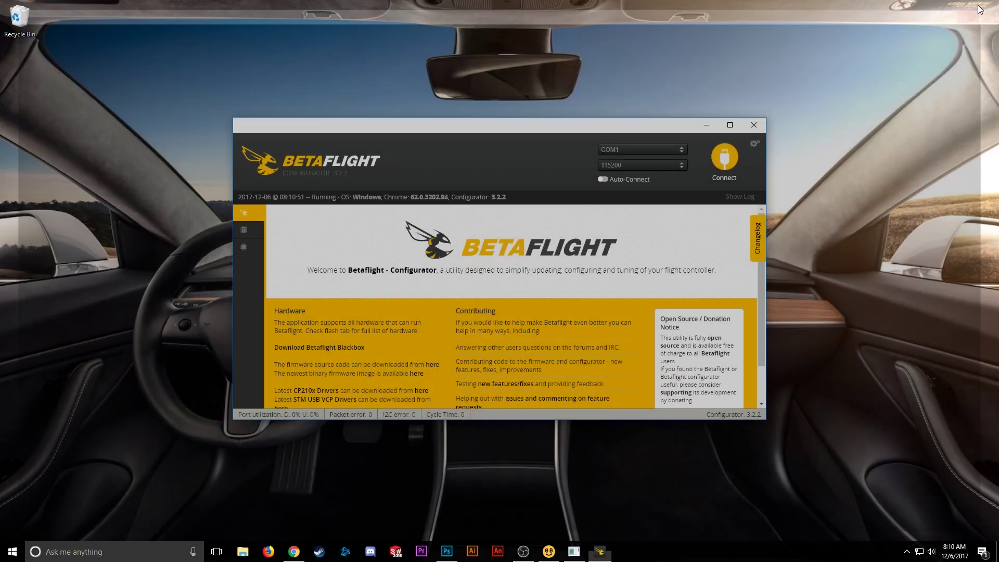
left_click(731, 125)
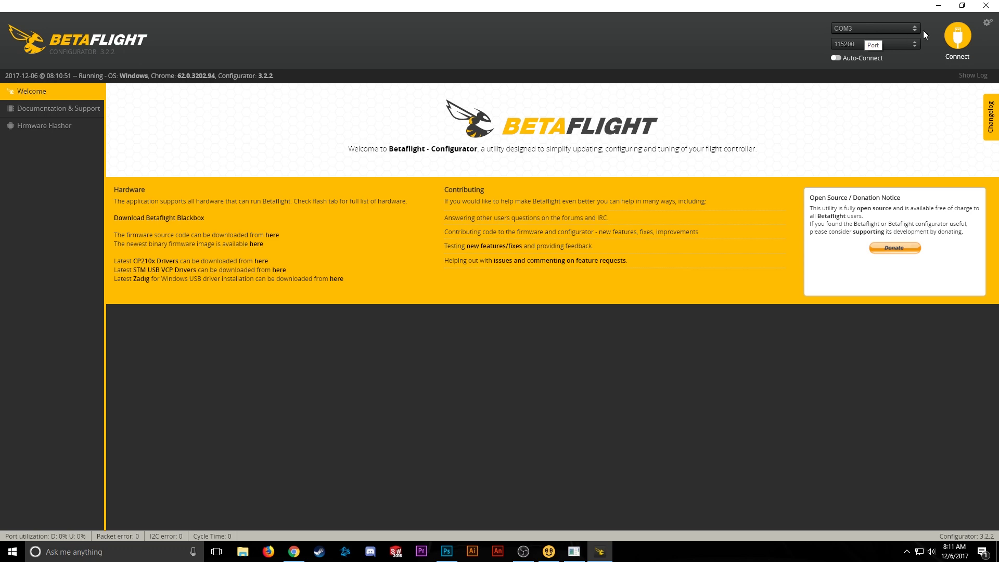
left_click(962, 35)
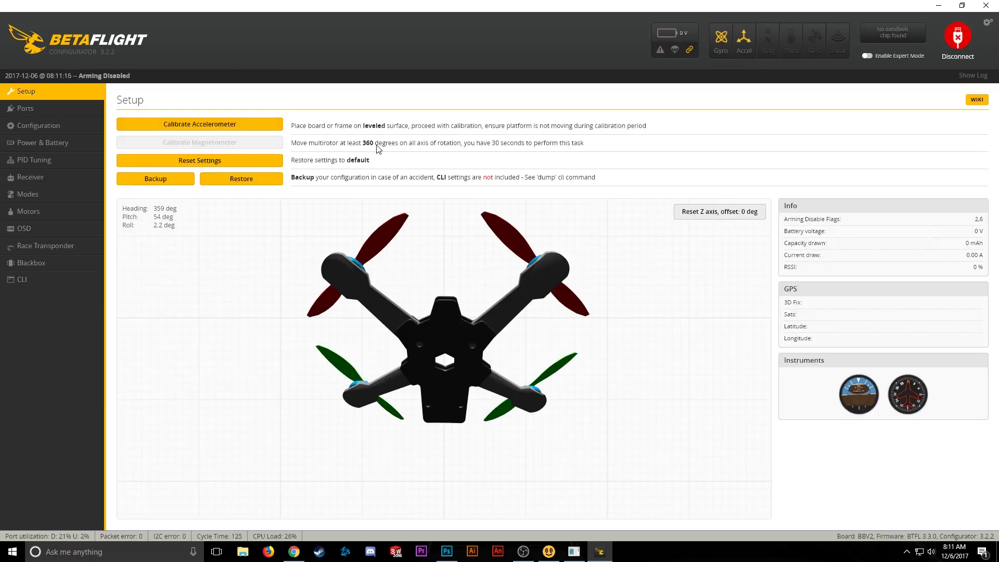
On the Configuration tab, rename the craft from BeeBrain V2 to Goose
left_click(72, 124)
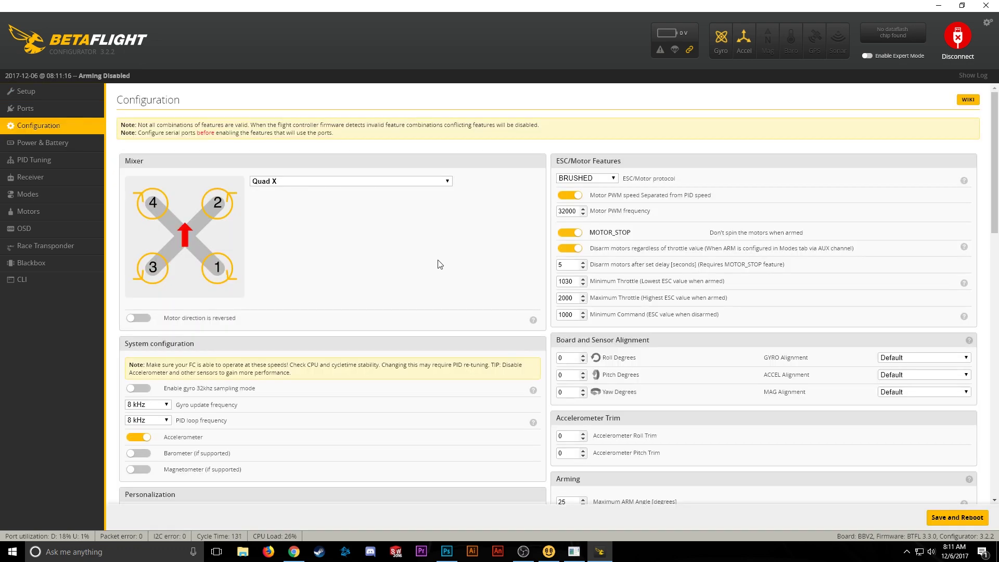
scroll(439, 264, "down", 5)
left_click_drag(163, 304, 111, 305)
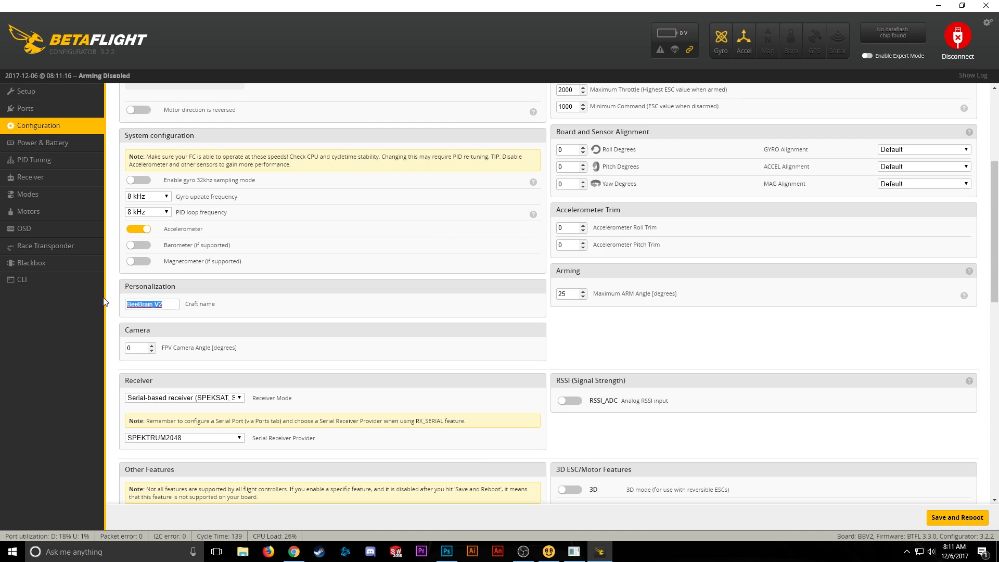
type("Goose")
scroll(333, 293, "down", 2)
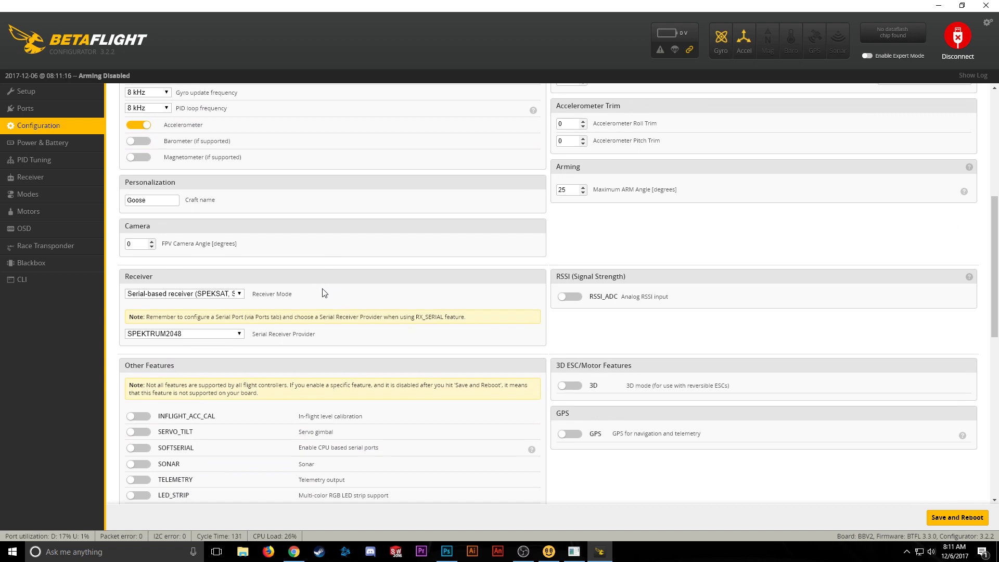
Set the receiver to Serial-based with SPEKTRUM2048 provider, then save and reboot
left_click(223, 295)
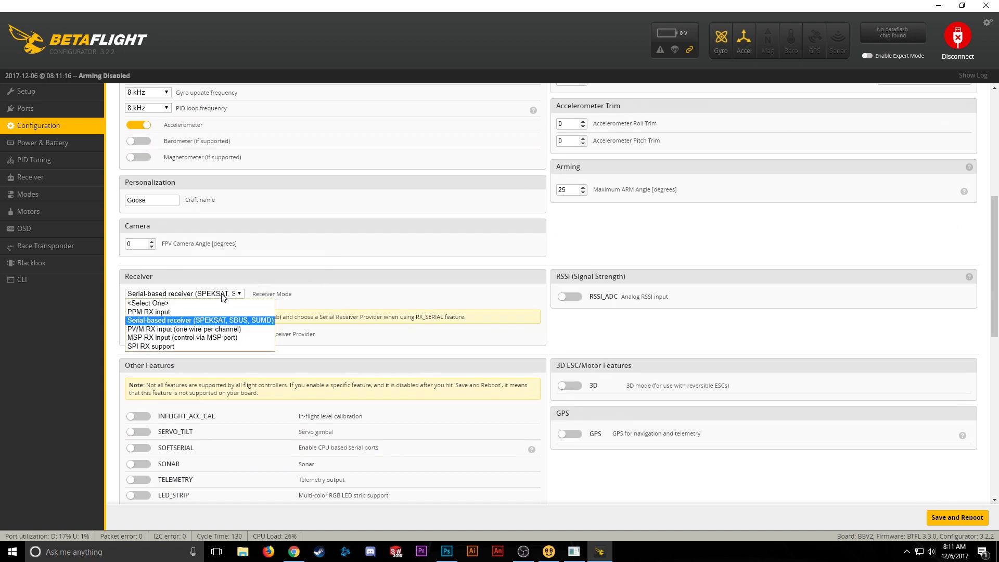
left_click(247, 321)
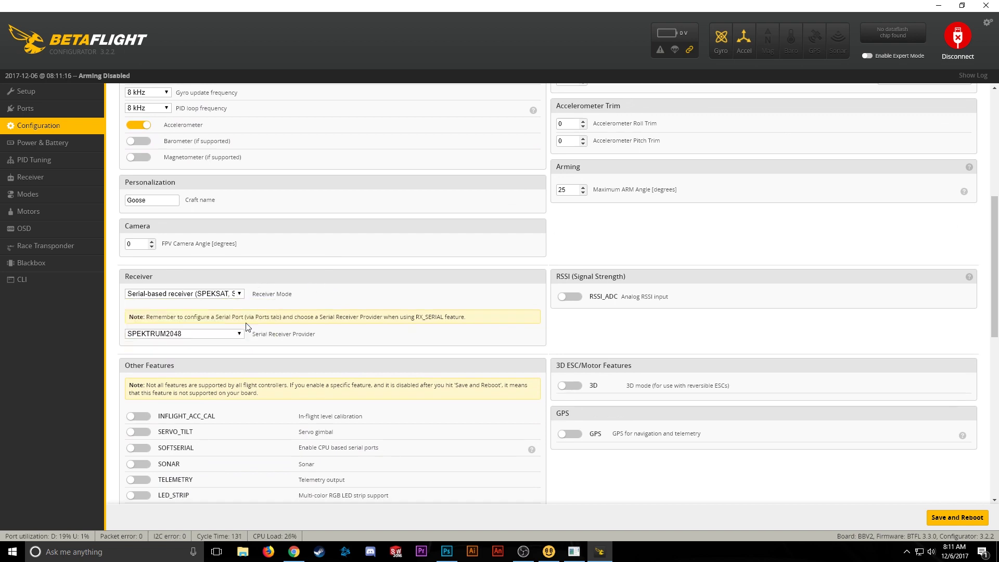
left_click(239, 334)
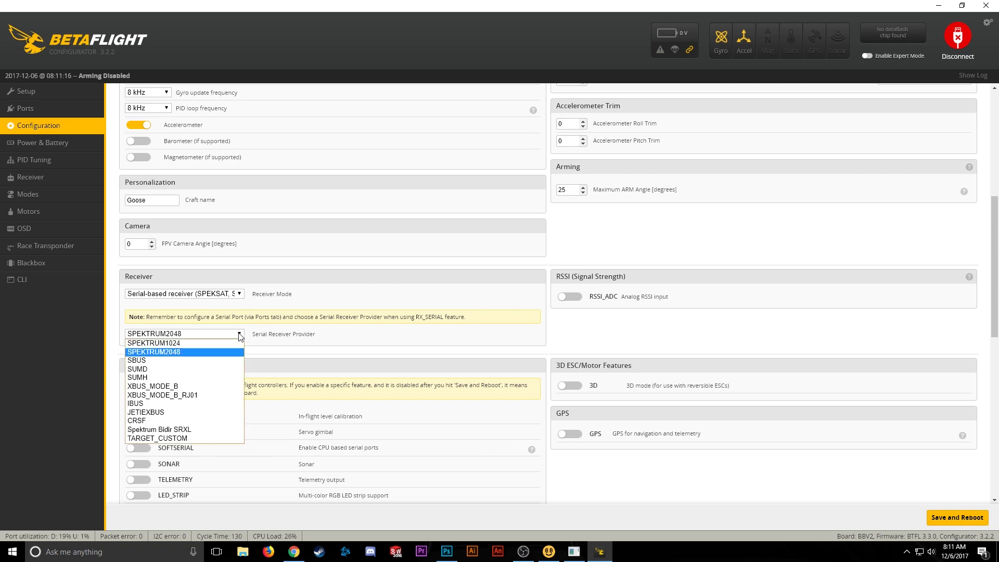
left_click(195, 353)
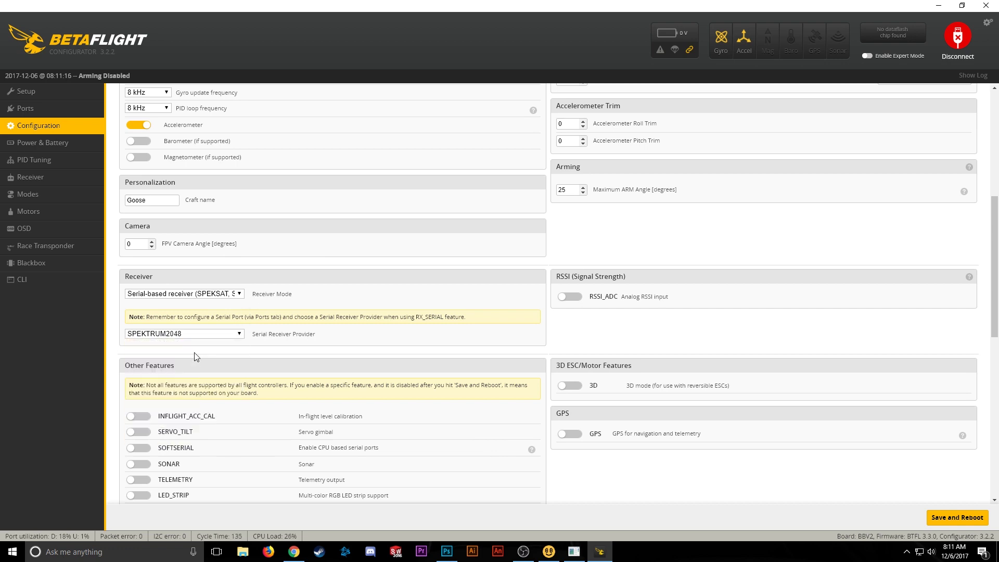
left_click(235, 335)
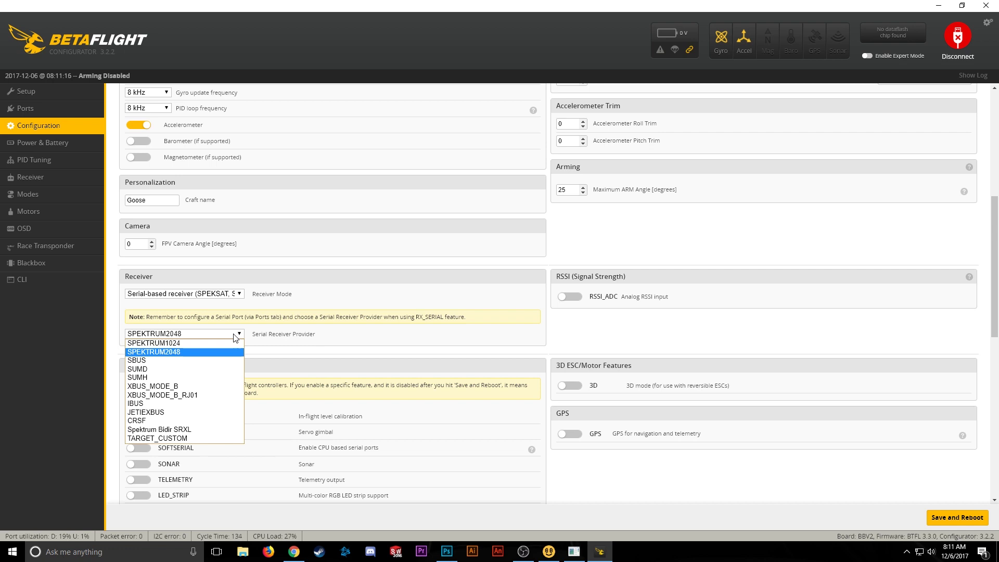
left_click(223, 352)
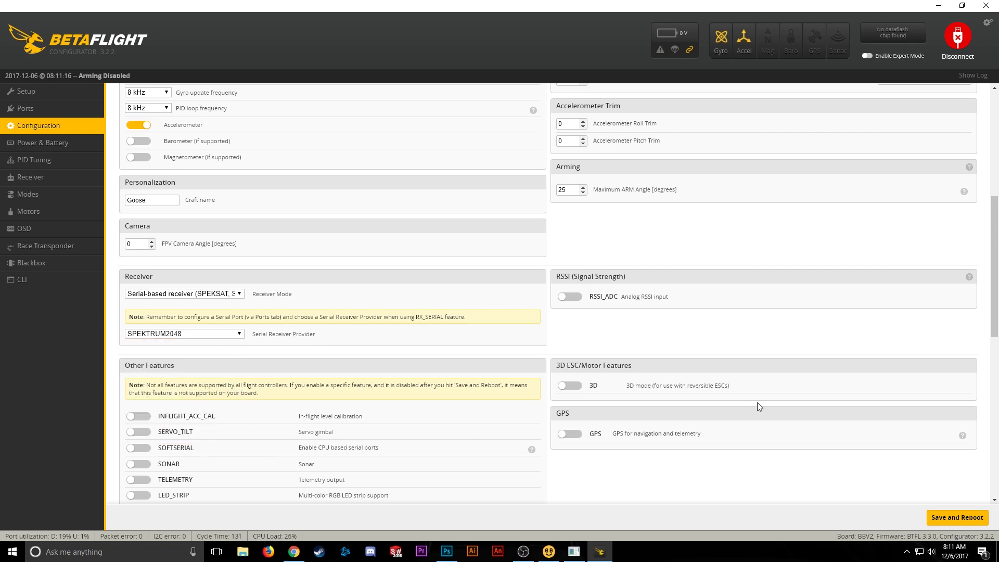
left_click(963, 519)
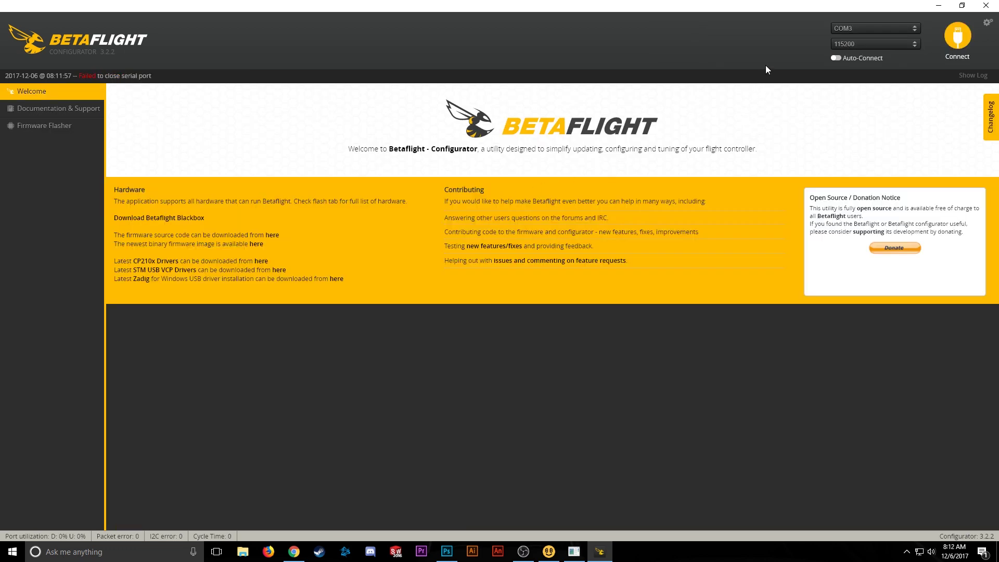
Reconnect, keep the Receiver channel map at TAER1234 and refresh the live channel readings
left_click(958, 37)
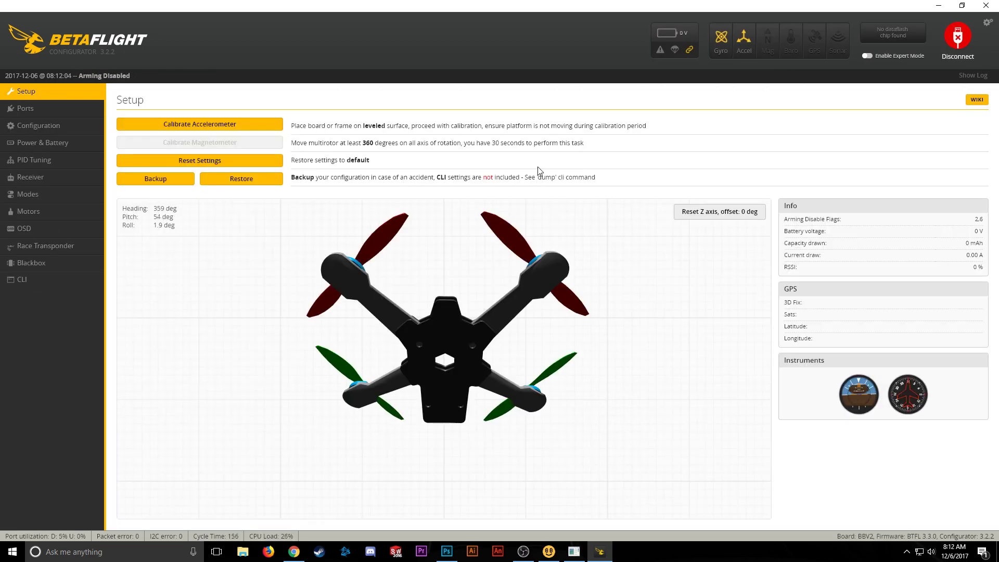
left_click(56, 178)
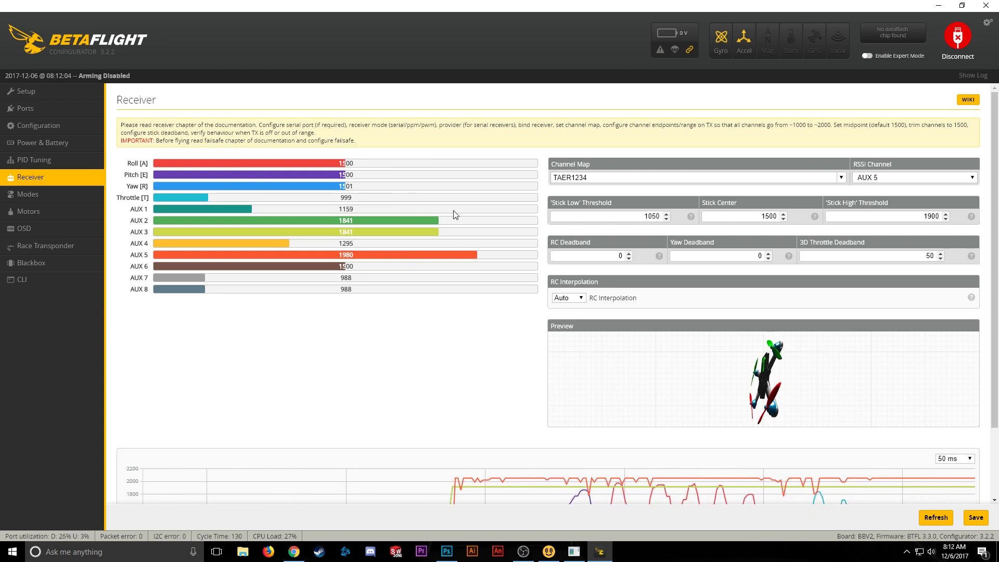
left_click(783, 177)
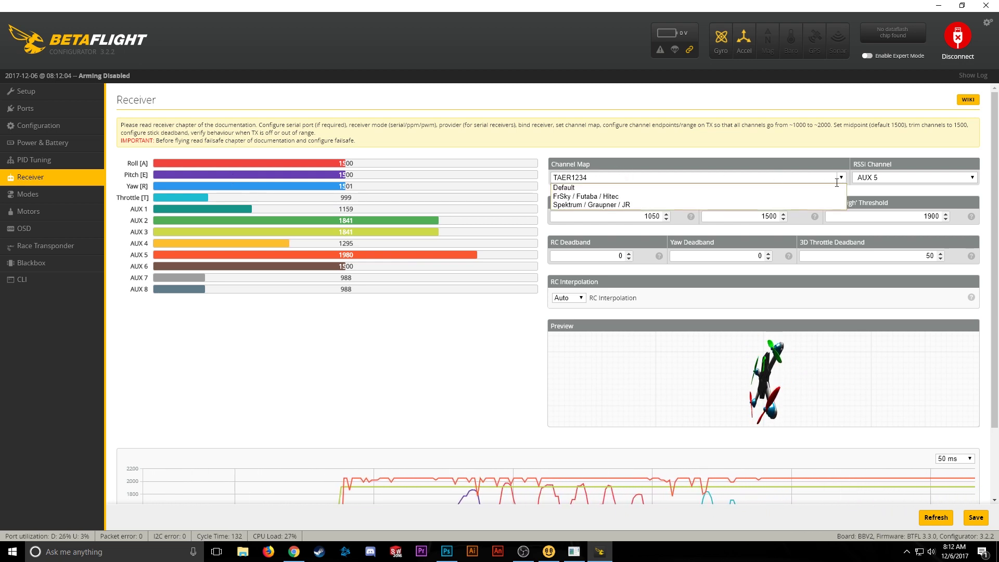
left_click(771, 156)
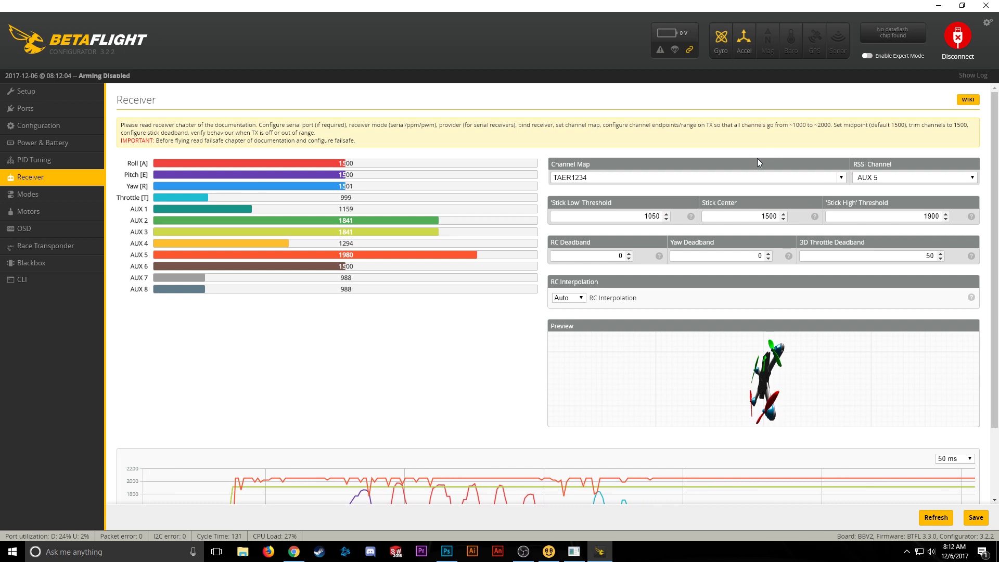
left_click(953, 520)
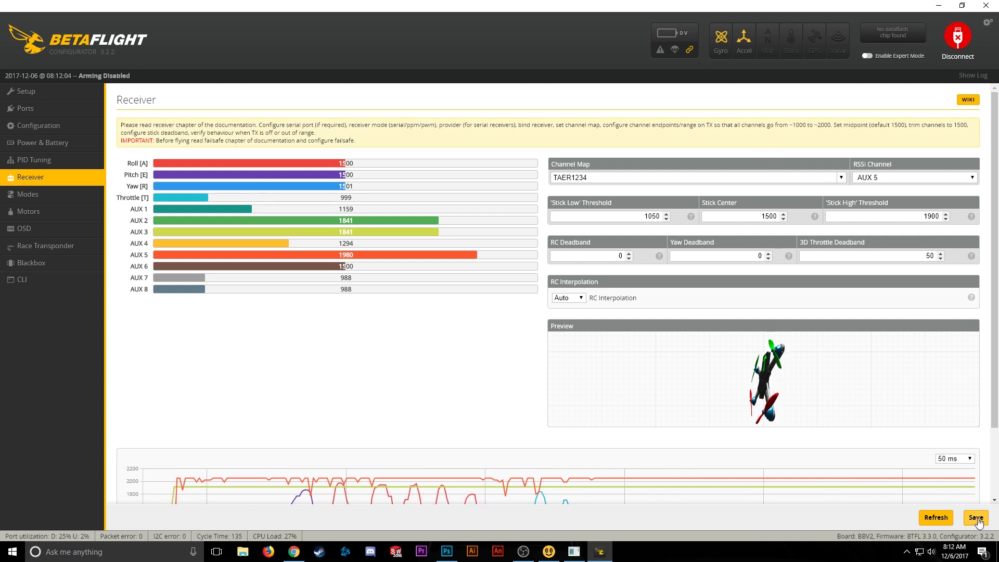
In Modes, add an ARM range on AUX 1 spanning 1800–2100
left_click(28, 194)
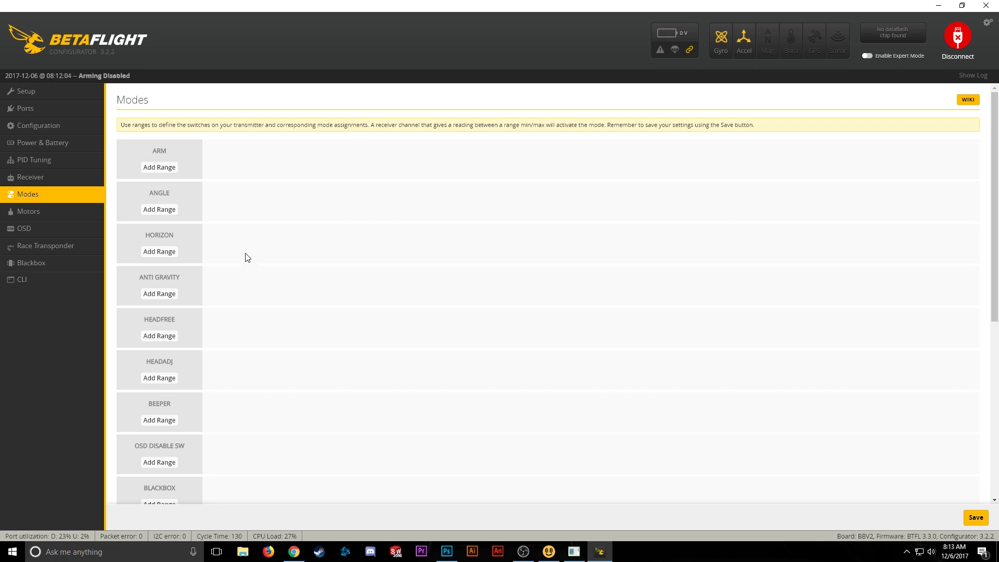
left_click(168, 170)
left_click_drag(526, 155, 770, 159)
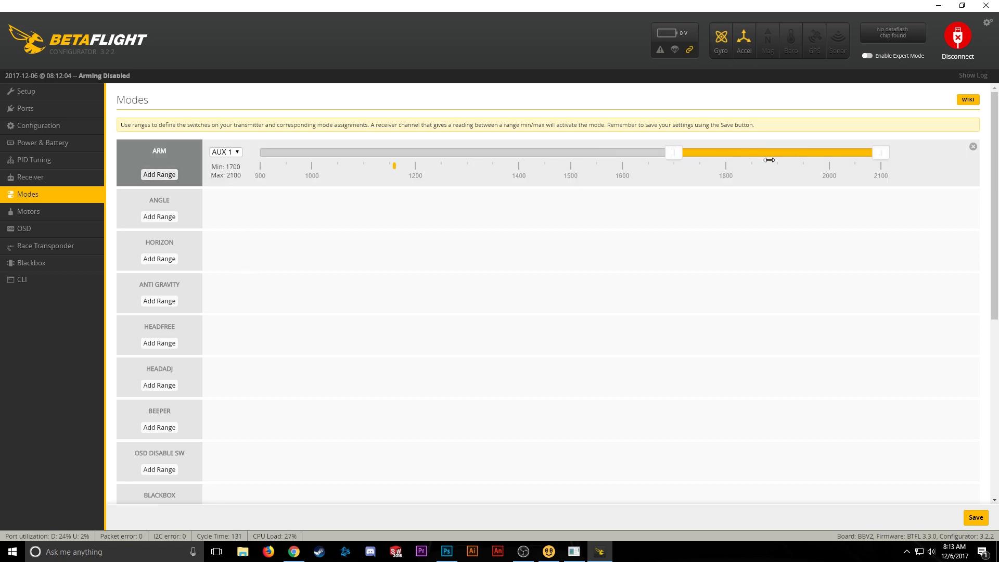
left_click_drag(672, 156, 727, 157)
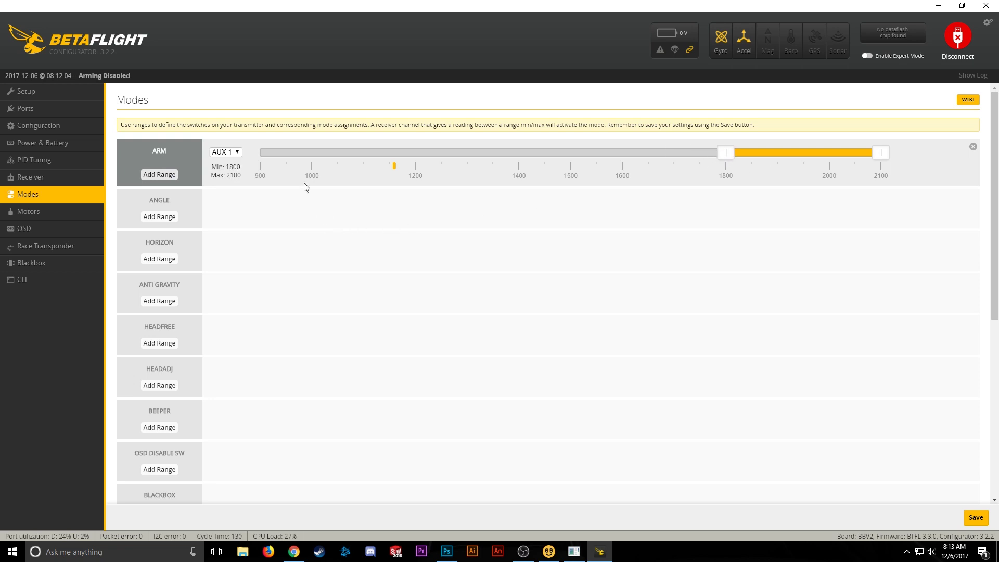
left_click(237, 154)
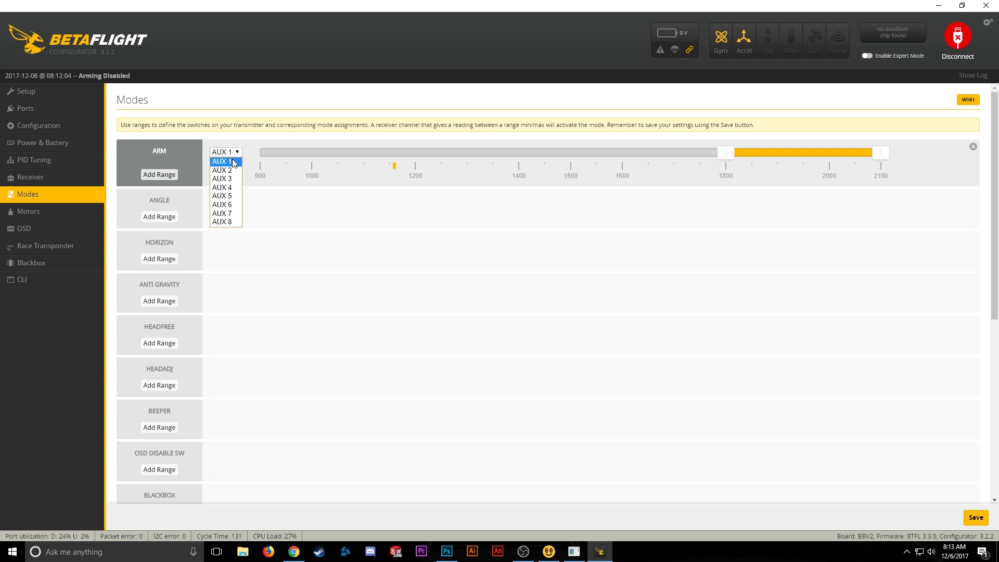
left_click(236, 155)
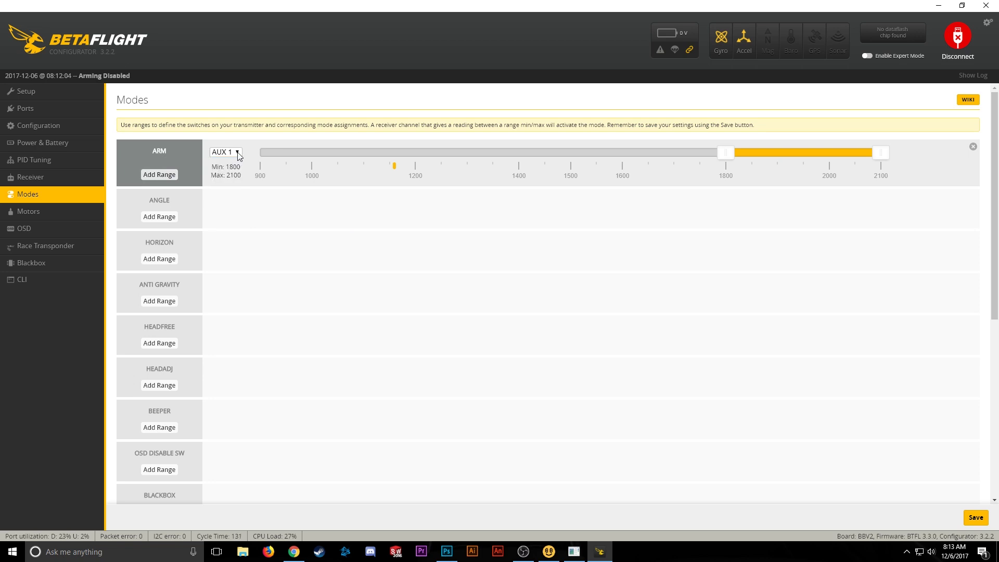
left_click(238, 154)
left_click(238, 154)
left_click(238, 154)
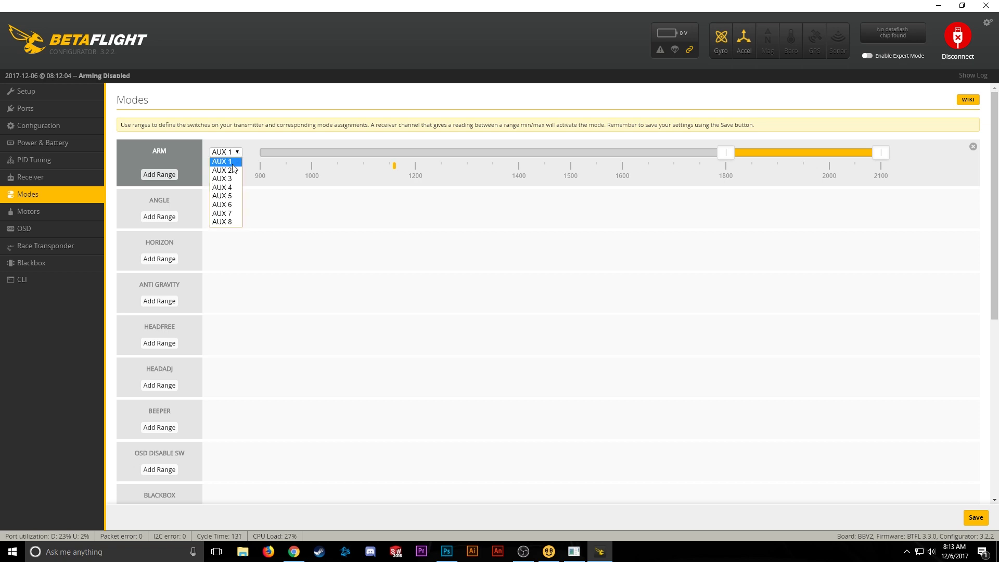
left_click(236, 152)
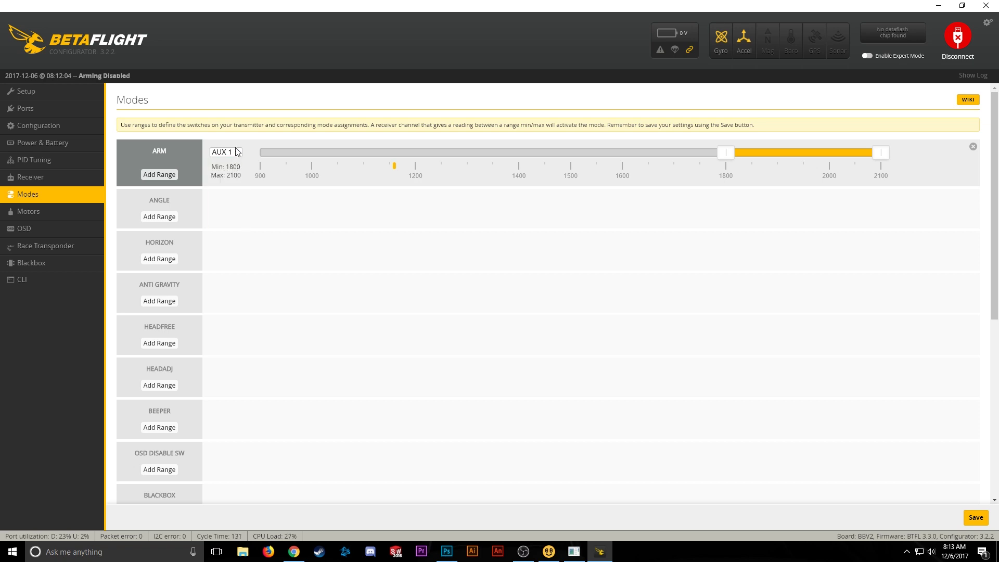
Add a HORIZON range on AUX 1 spanning 1800–2100
left_click(168, 260)
left_click_drag(568, 244, 776, 234)
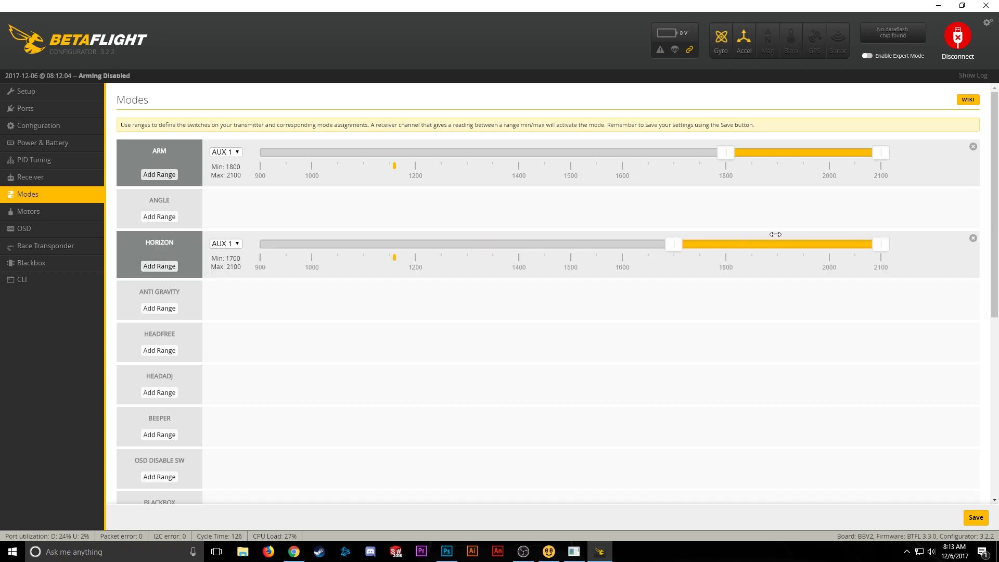
left_click(723, 248)
scroll(267, 440, "down", 2)
scroll(267, 440, "down", 2)
Add an AIR MODE range on AUX 1 at the top end, from 1850
left_click(165, 444)
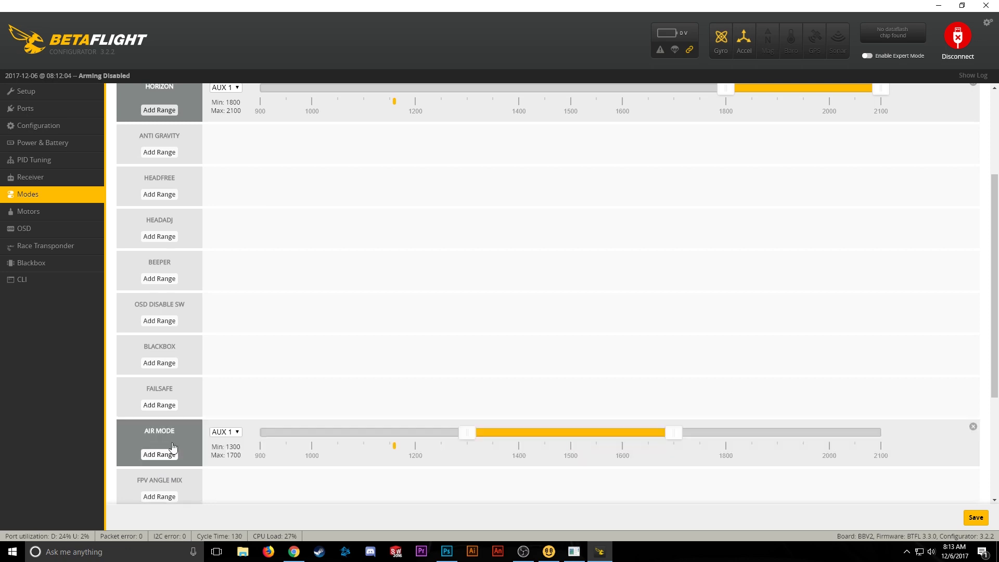
left_click_drag(541, 435, 748, 435)
left_click_drag(679, 435, 750, 442)
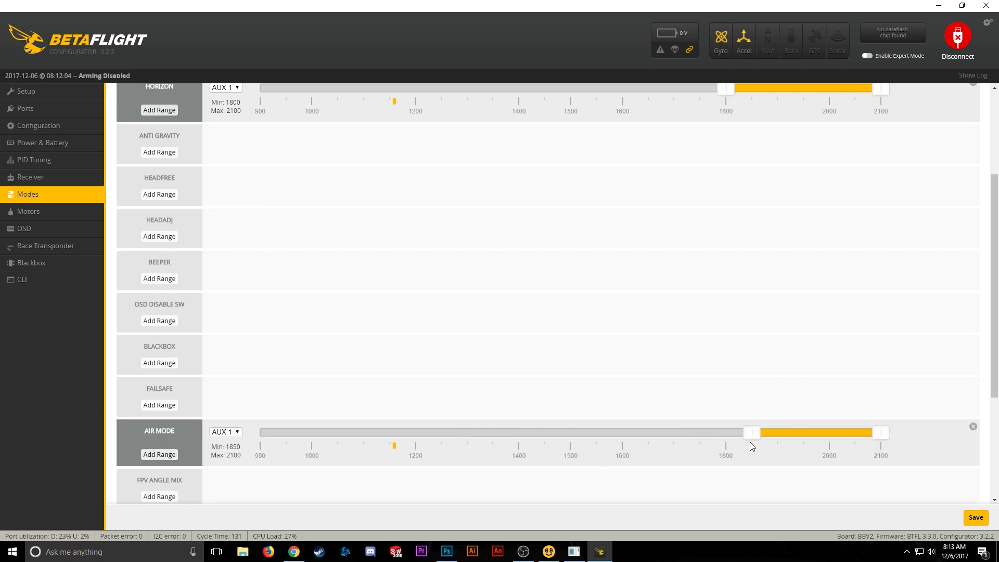
scroll(648, 466, "up", 3)
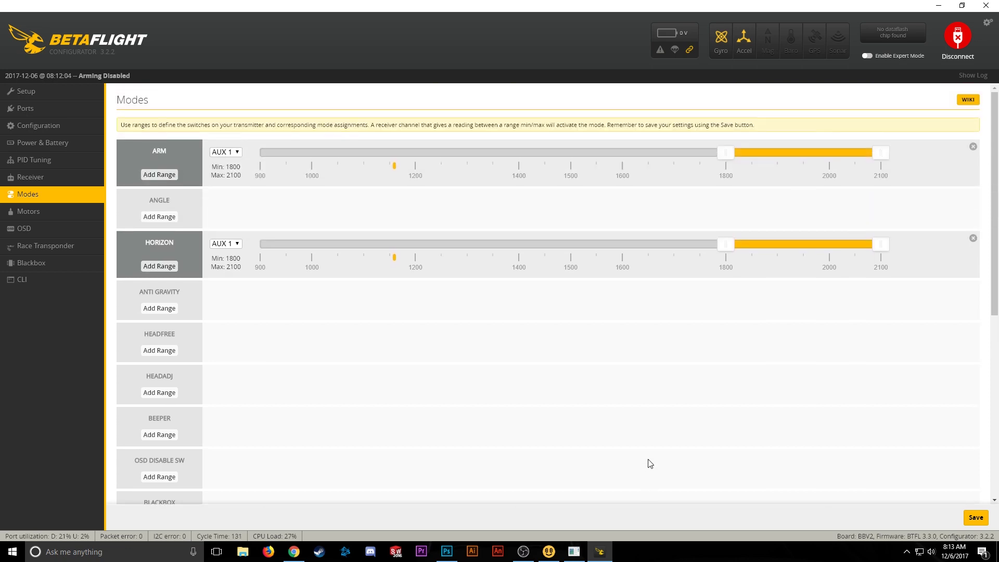
scroll(643, 435, "down", 1)
scroll(644, 434, "up", 1)
scroll(660, 354, "down", 2)
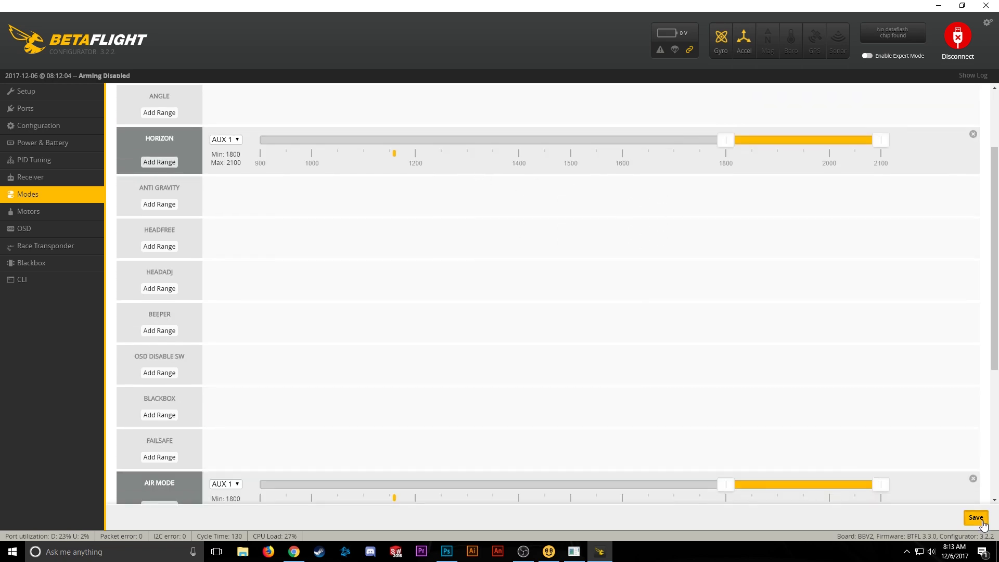
Save the ARM, HORIZON and AIR MODE assignments to the flight controller
left_click(976, 517)
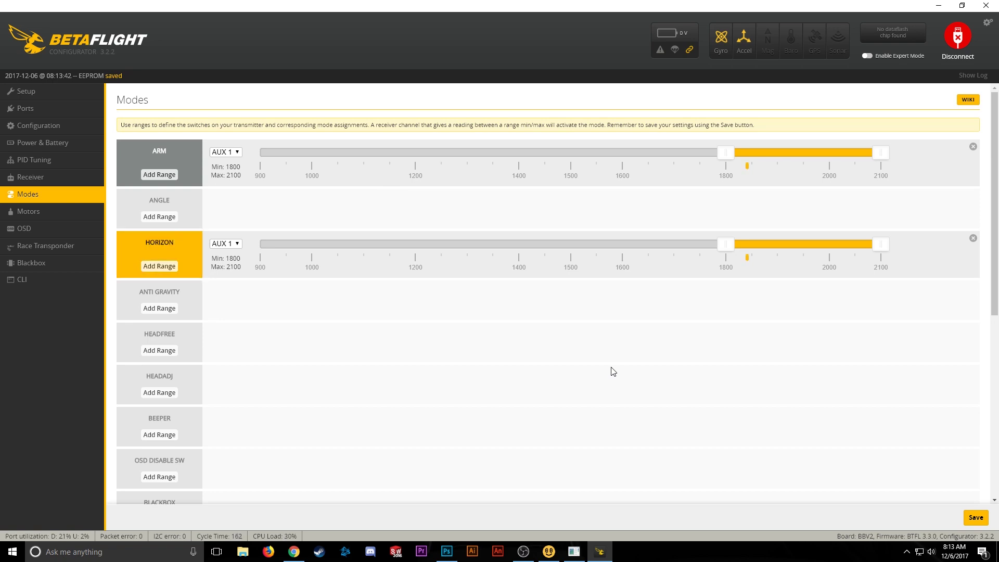
scroll(613, 371, "down", 2)
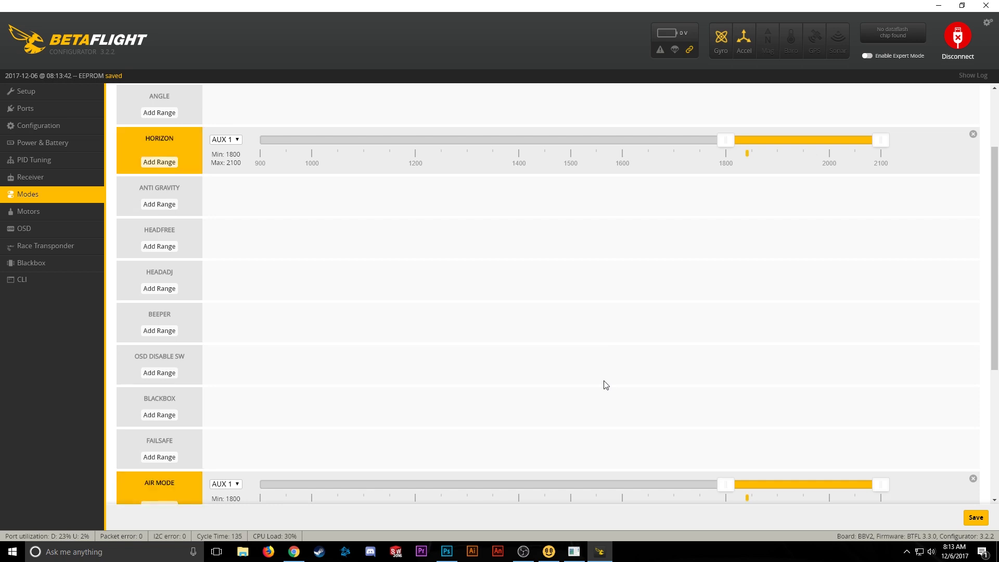
scroll(605, 385, "up", 2)
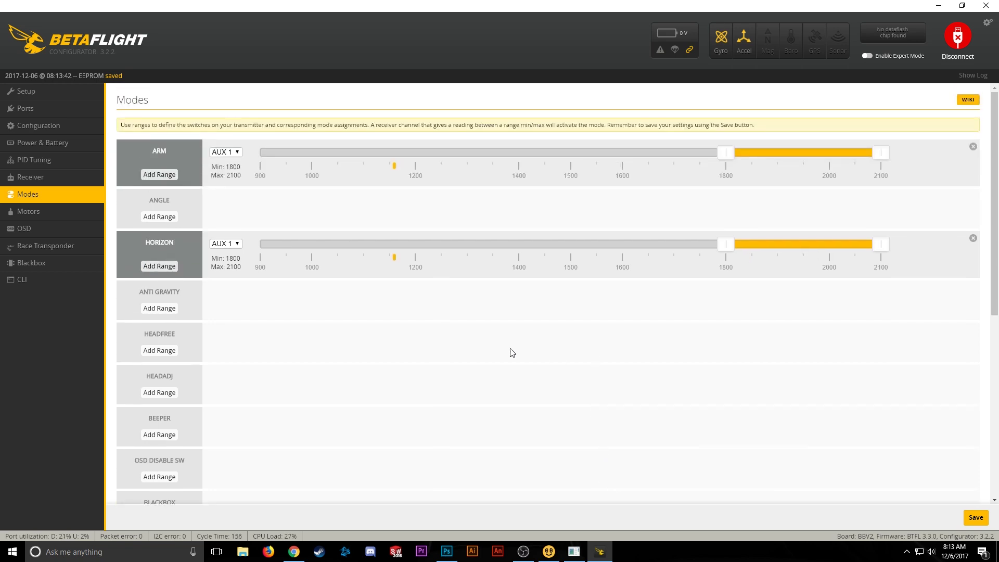
left_click(86, 228)
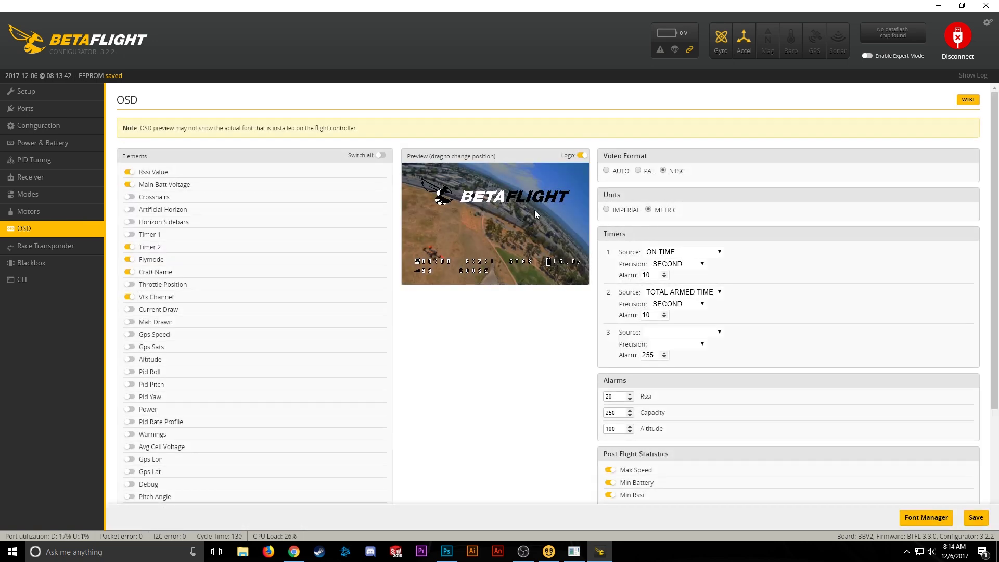
Hide the Logo and reposition the craft name and Vtx Channel in the OSD preview
left_click(579, 156)
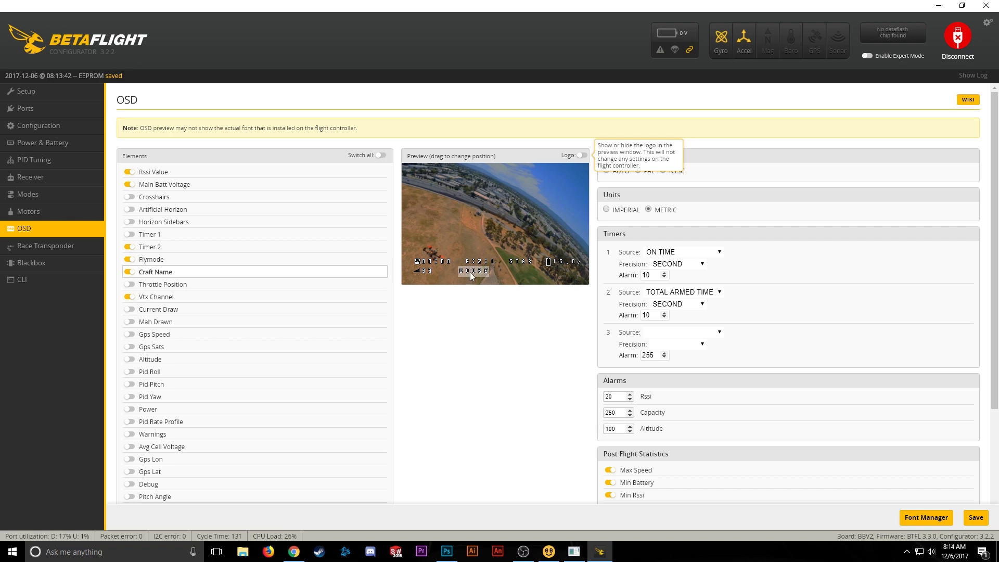
left_click_drag(484, 271, 556, 177)
left_click_drag(549, 263, 550, 270)
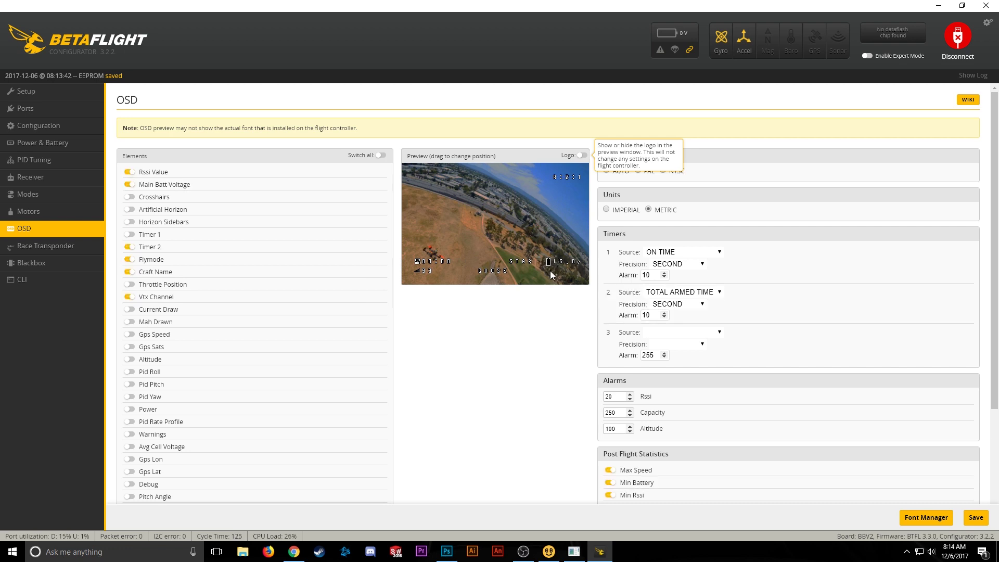
Turn off Flymode, move Timer 2 and Rssi, and save the OSD layout
left_click(133, 259)
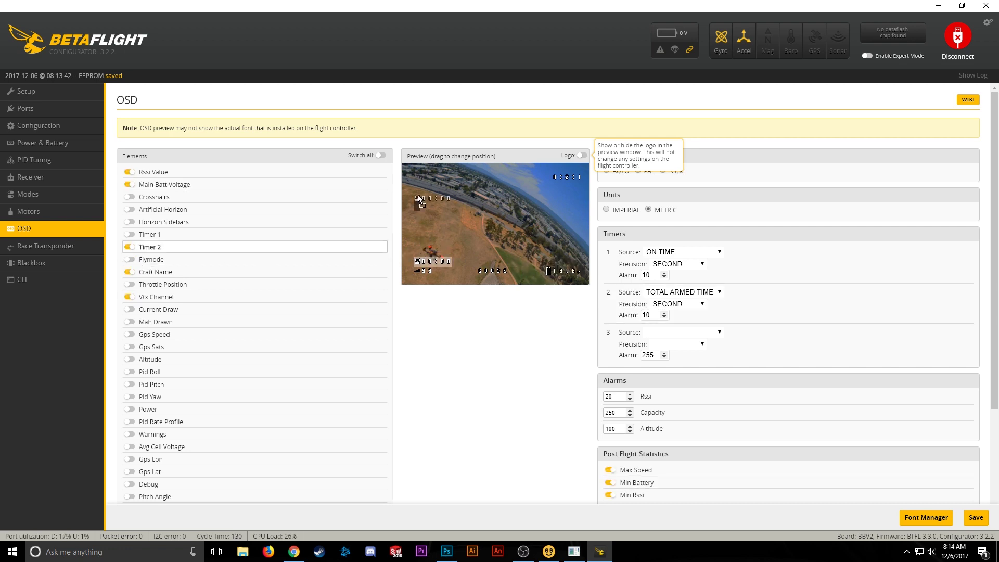
mouse_move(418, 189)
left_mouse_down()
mouse_move(411, 252)
mouse_move(420, 270)
mouse_move(410, 177)
left_mouse_up()
left_click_drag(412, 251, 414, 272)
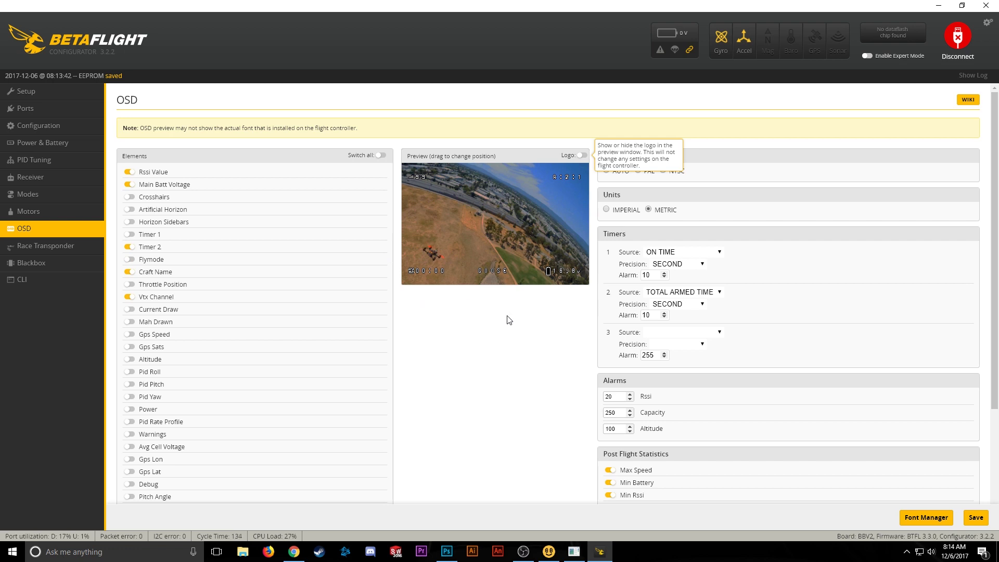
left_click(975, 517)
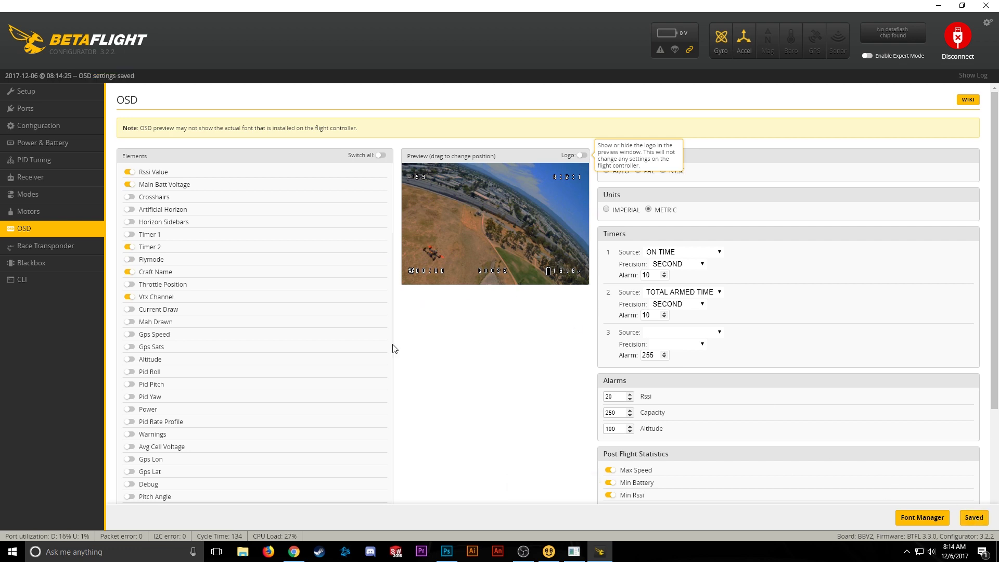